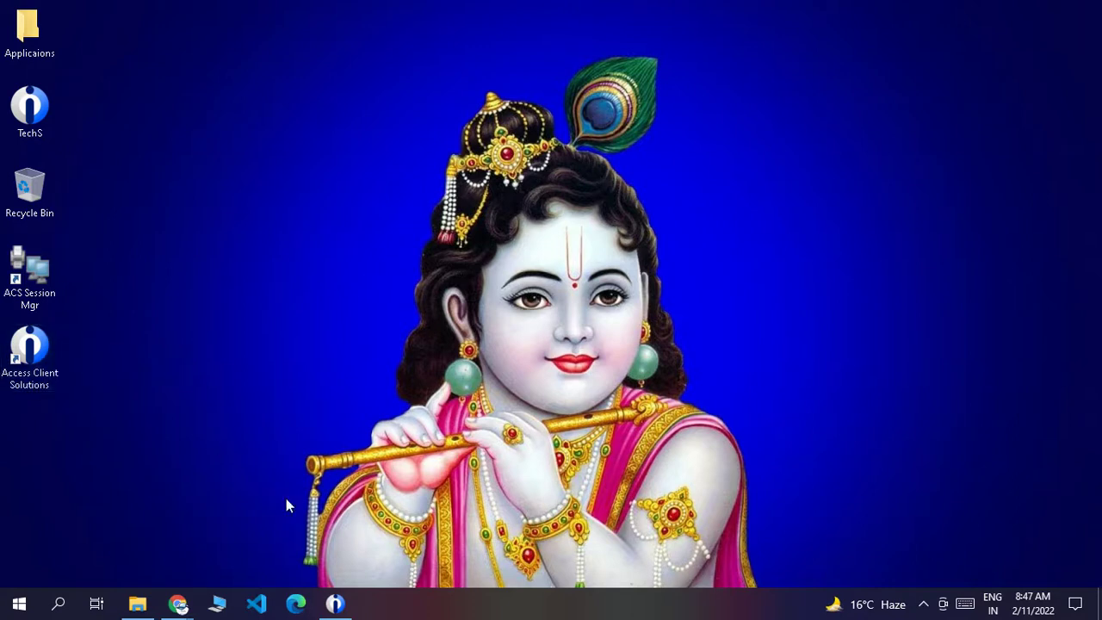
Restore the IBM i Access Client Solutions window from the taskbar.
click(338, 604)
Browse the System Configurations, Printer Output and Management topics in Access Client Solutions.
click(406, 447)
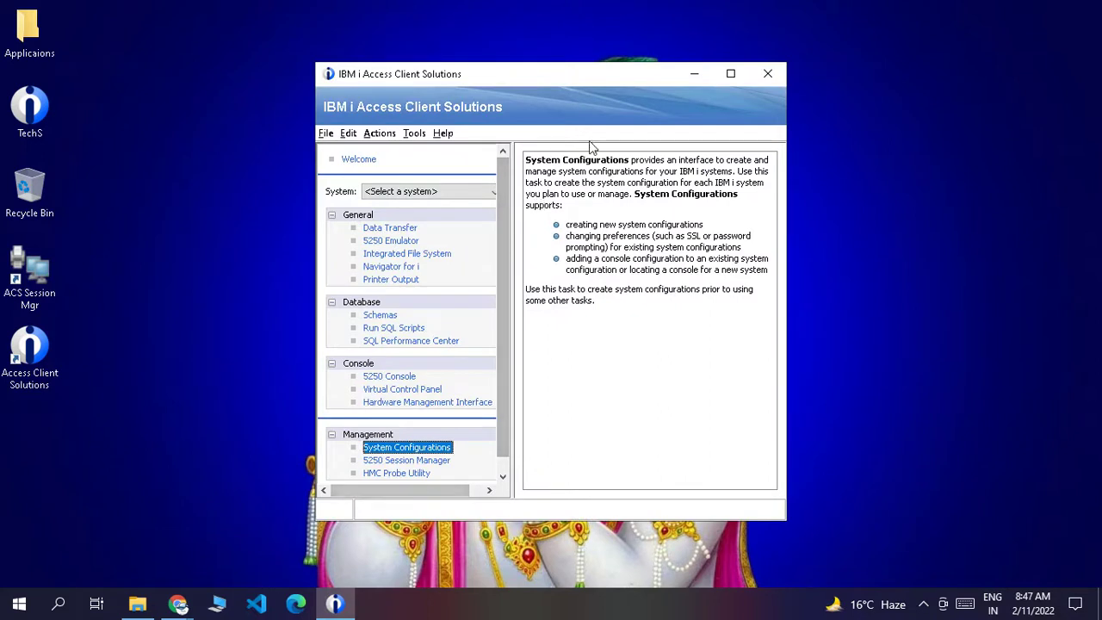
click(391, 279)
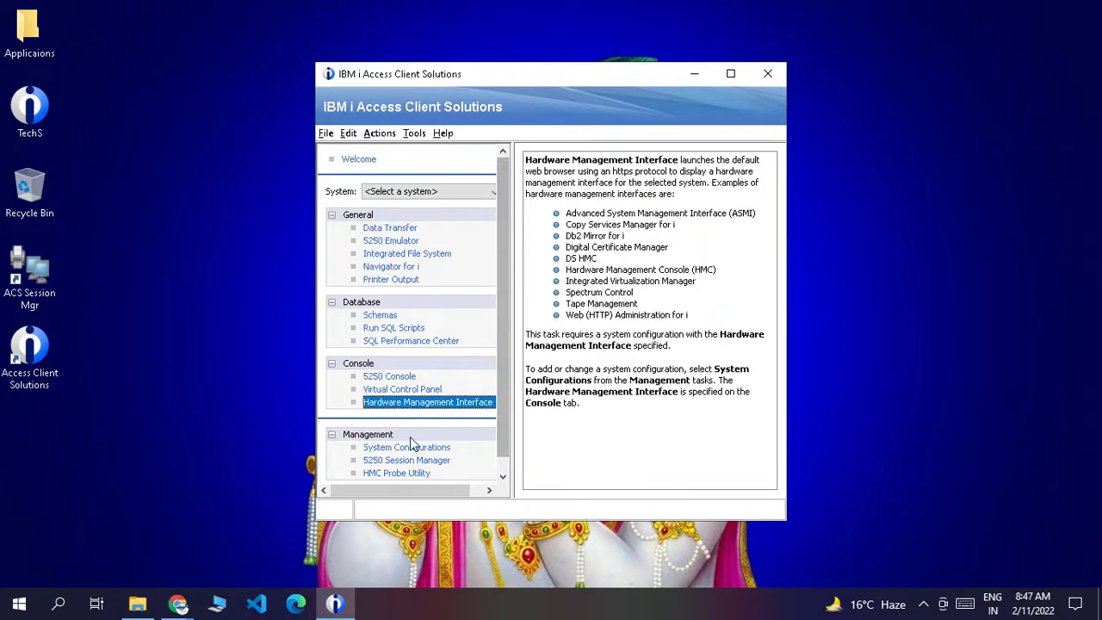
click(372, 437)
Launch the 5250 Session Manager and start a new display session.
click(384, 461)
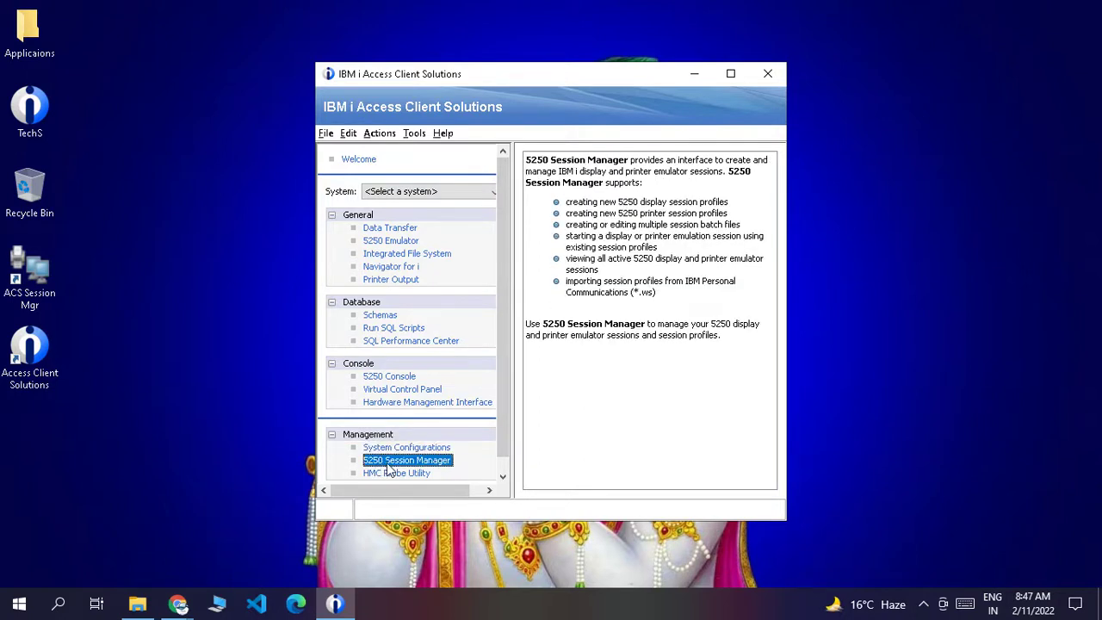
double_click(387, 463)
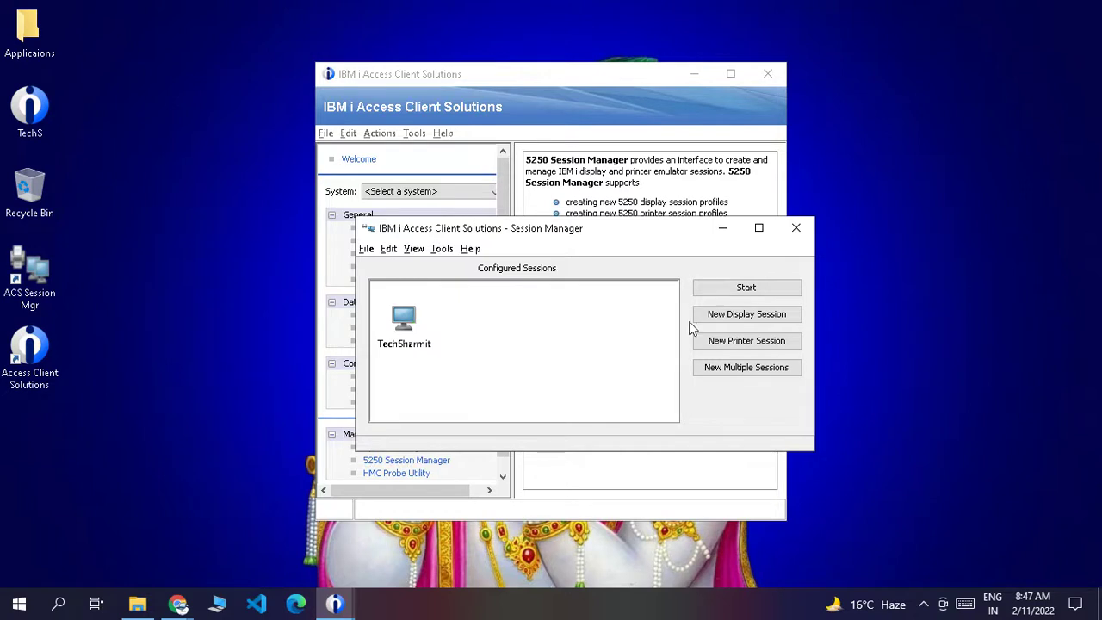
click(742, 317)
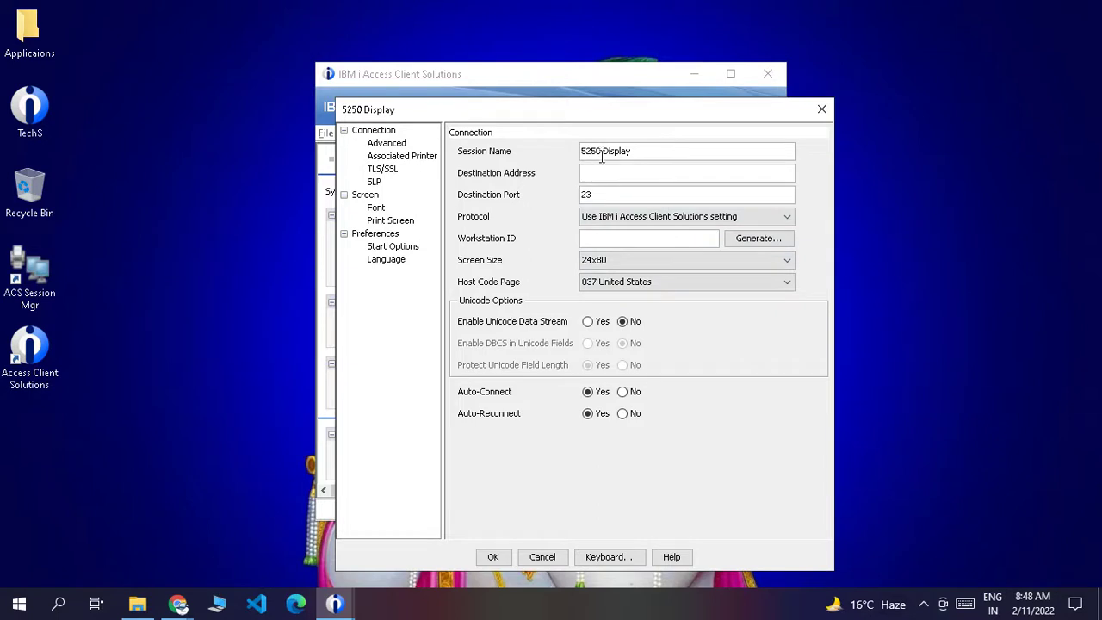
Create a display session to PUB400.com with a 27x132 screen size and accept the settings.
click(601, 153)
text(PUB400.com)
click(615, 256)
click(607, 291)
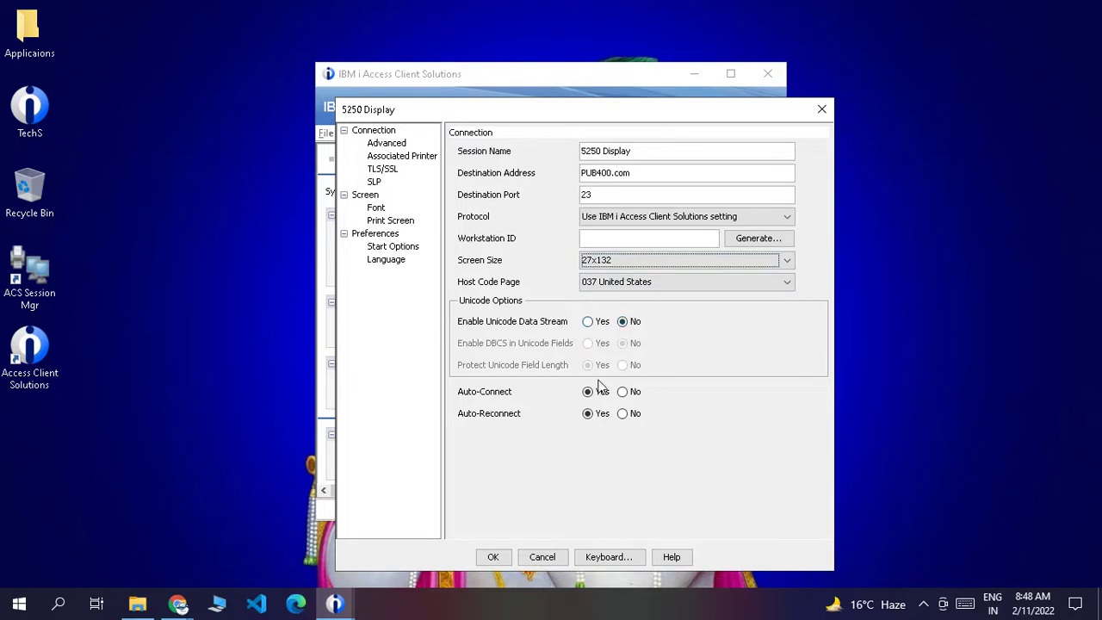
click(494, 557)
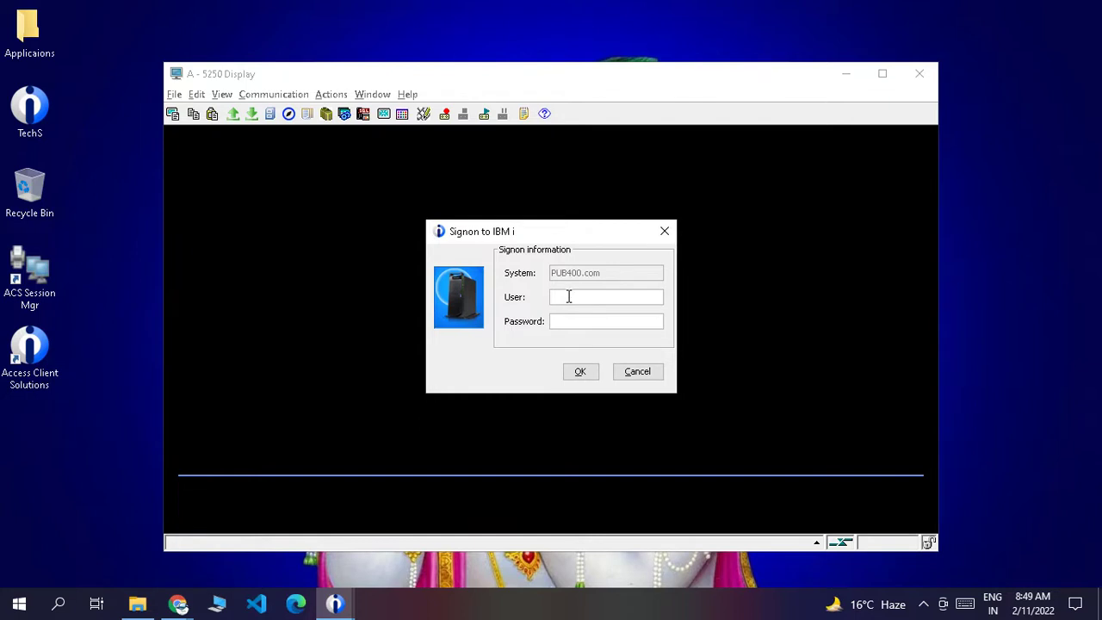
Look at the PUB400.COM welcome page in Chrome while the sign-on prompt waits.
click(571, 323)
click(185, 605)
click(105, 520)
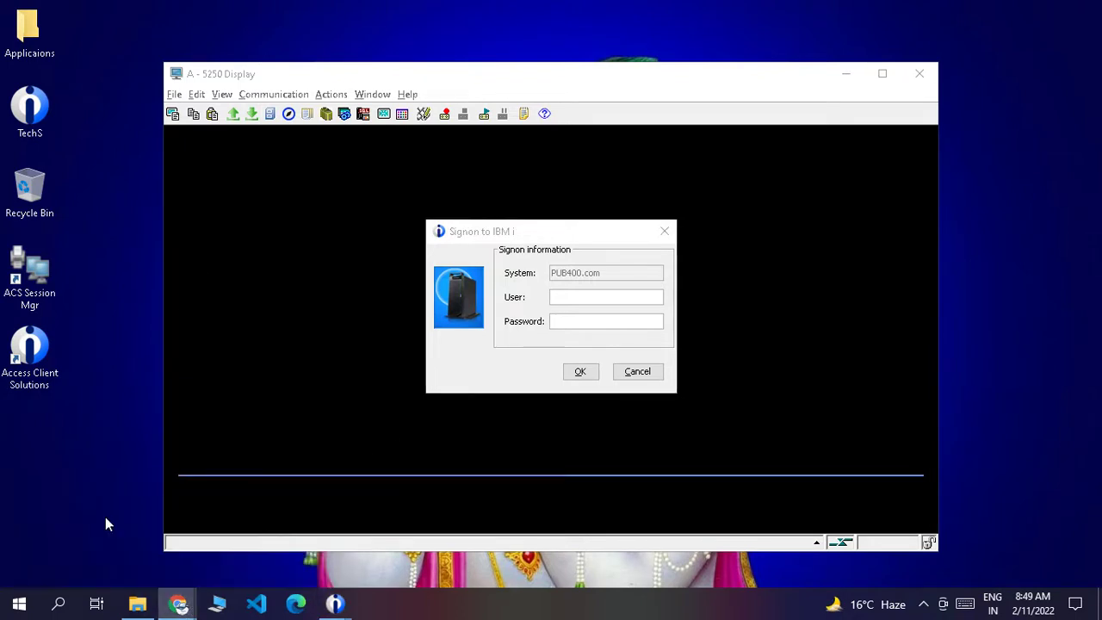
click(43, 17)
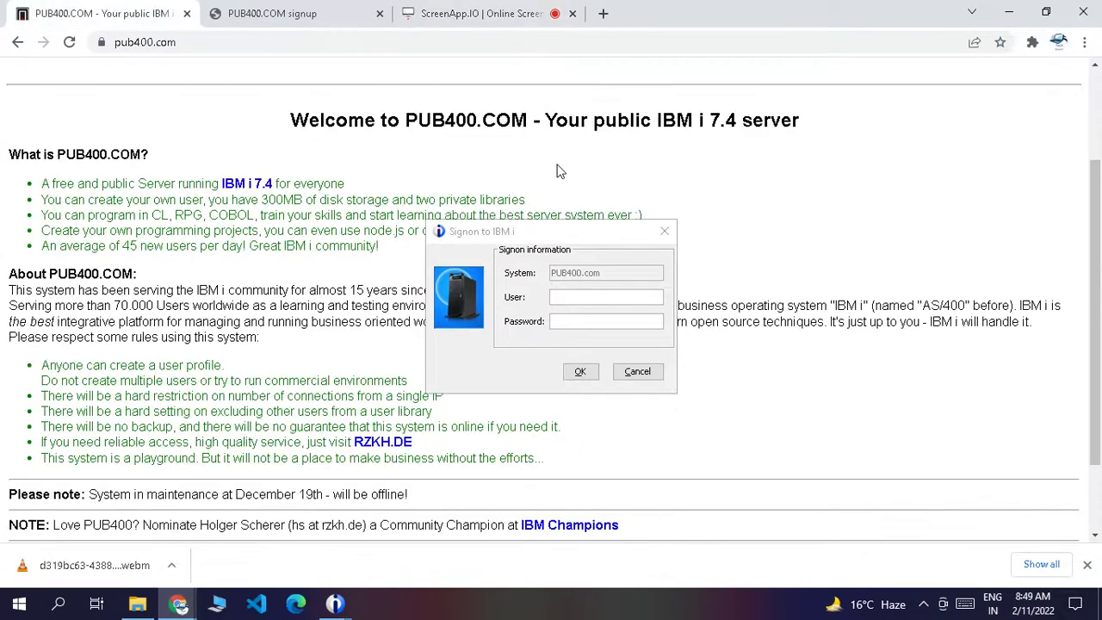
Cancel the IBM i sign-on and close the 5250 session without saving its configuration.
click(653, 377)
click(654, 377)
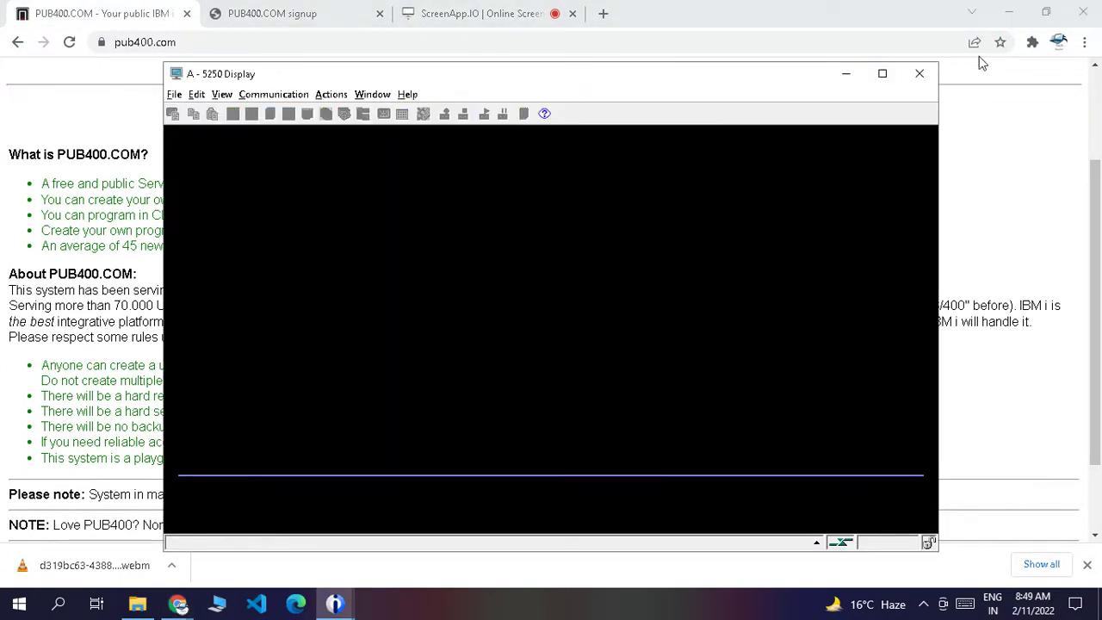
click(933, 74)
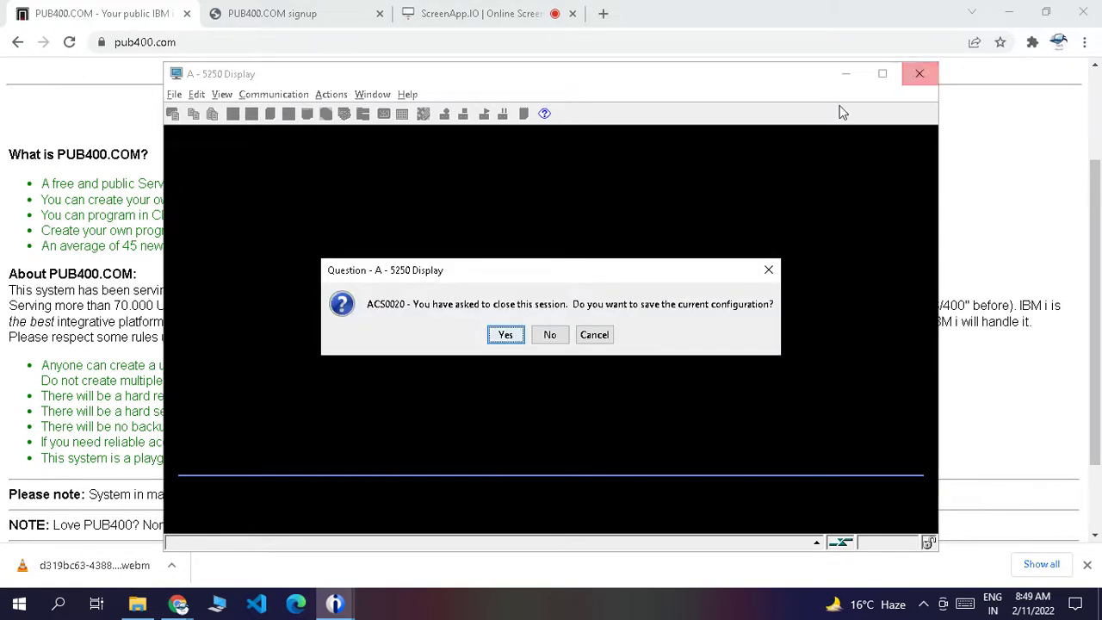
click(556, 338)
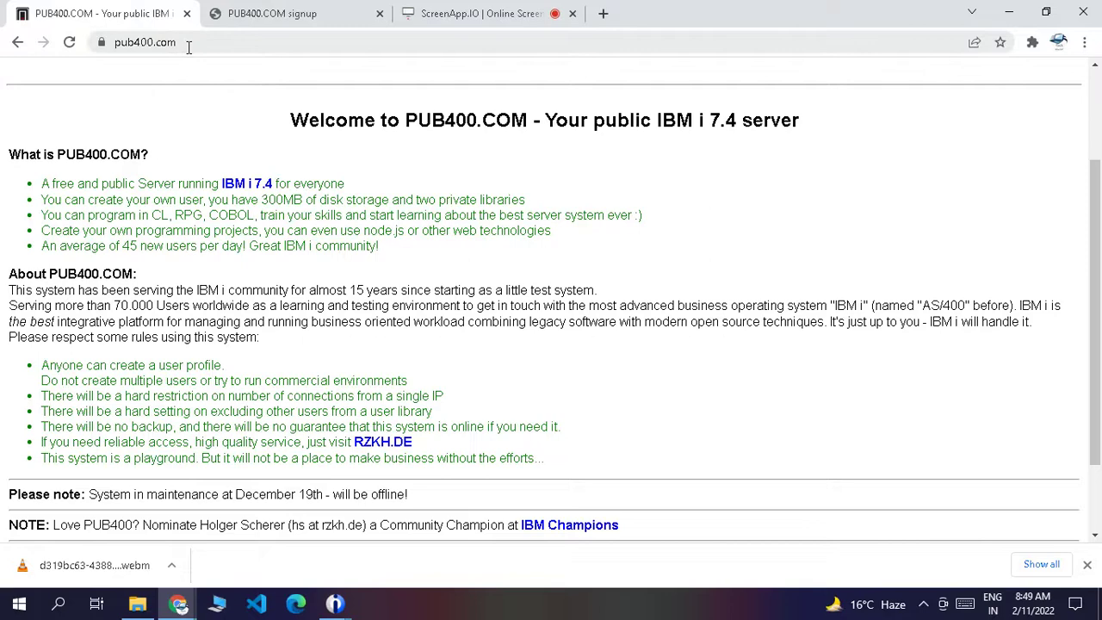
Scroll down the PUB400.COM welcome page to the 300MB storage and programming details.
drag(1099, 257, 1100, 167)
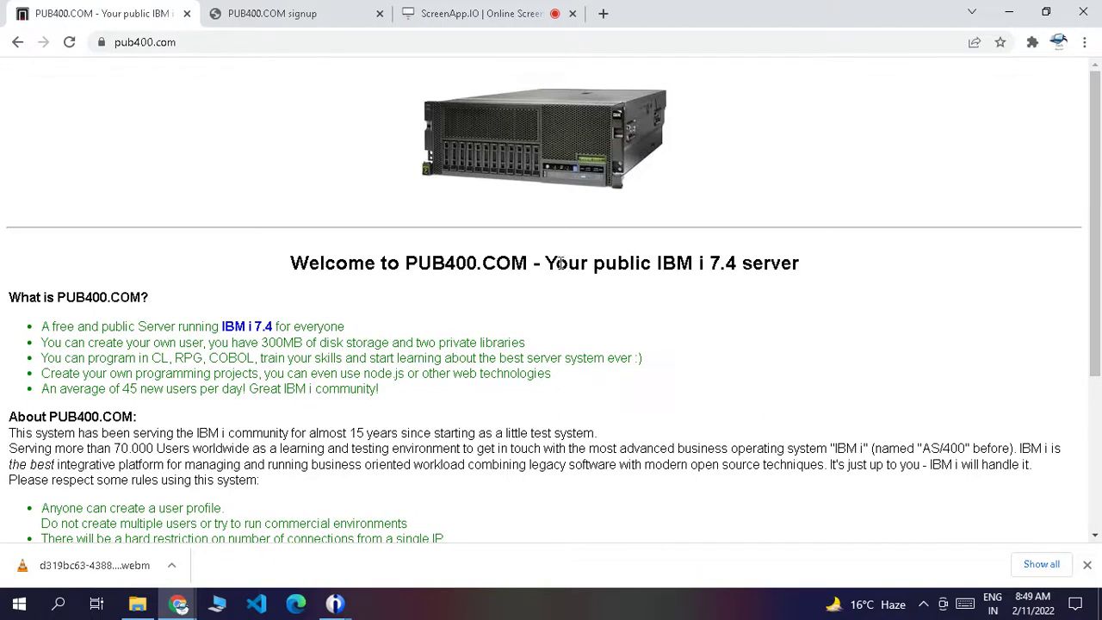
drag(658, 263, 737, 266)
scroll(1099, 248, down, 1)
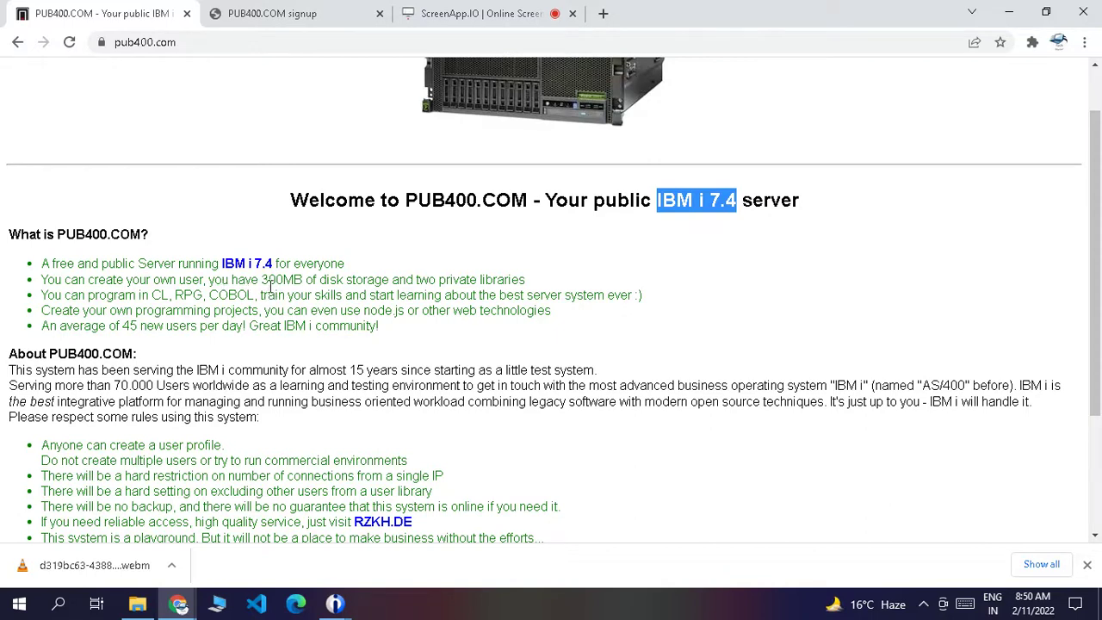
drag(261, 281, 303, 290)
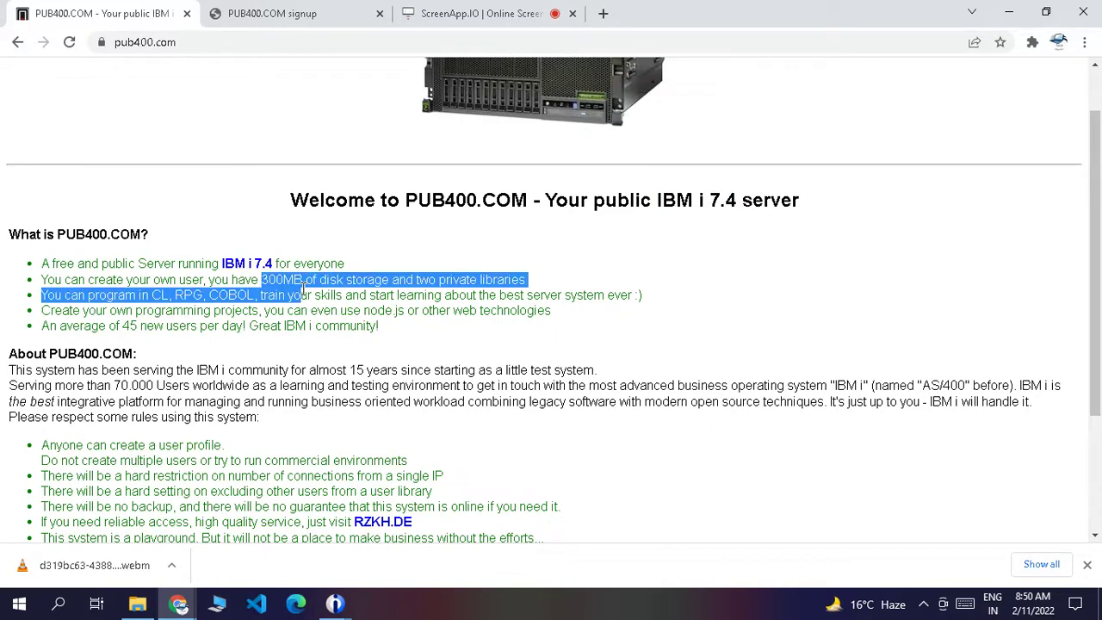
click(406, 298)
Highlight the 'two private libraries' phrase and the CL, RPG, COBOL languages.
drag(416, 281, 528, 282)
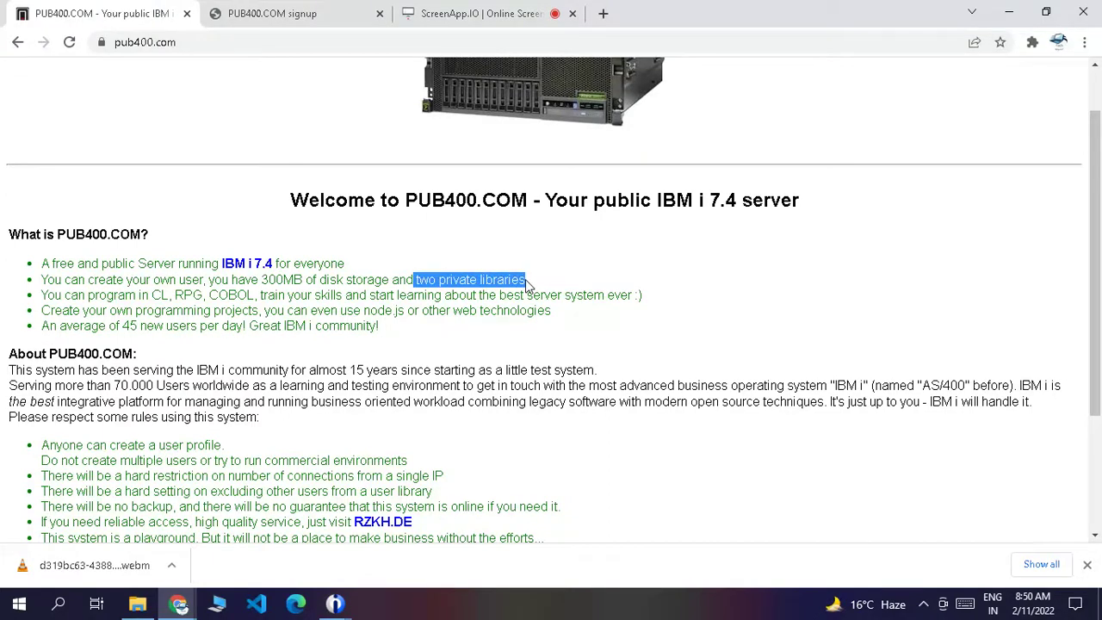
click(527, 282)
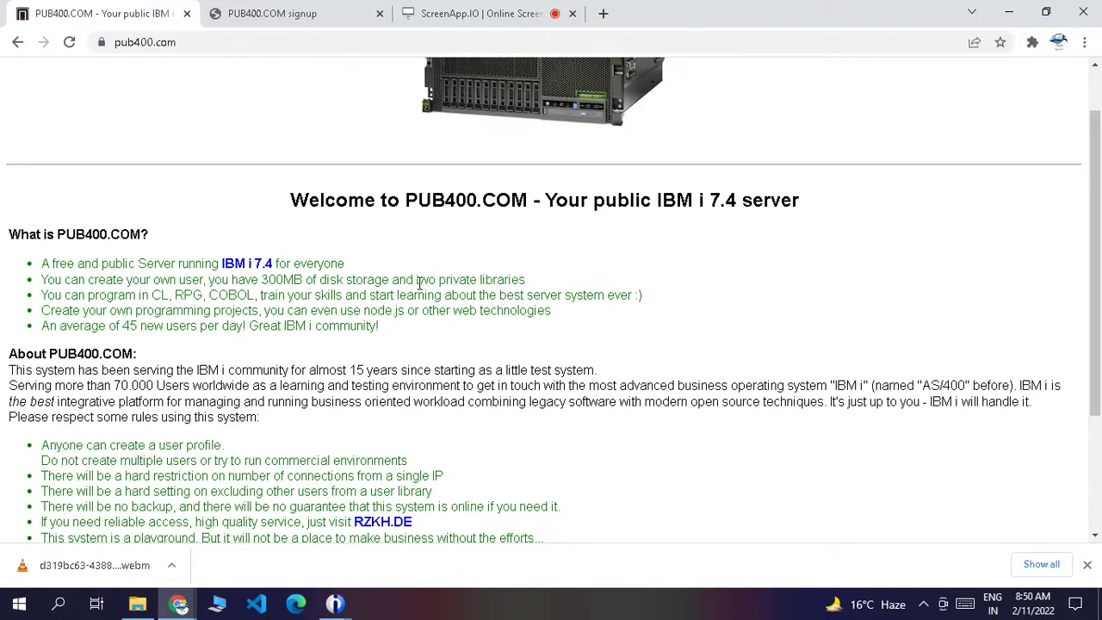
drag(415, 281, 519, 284)
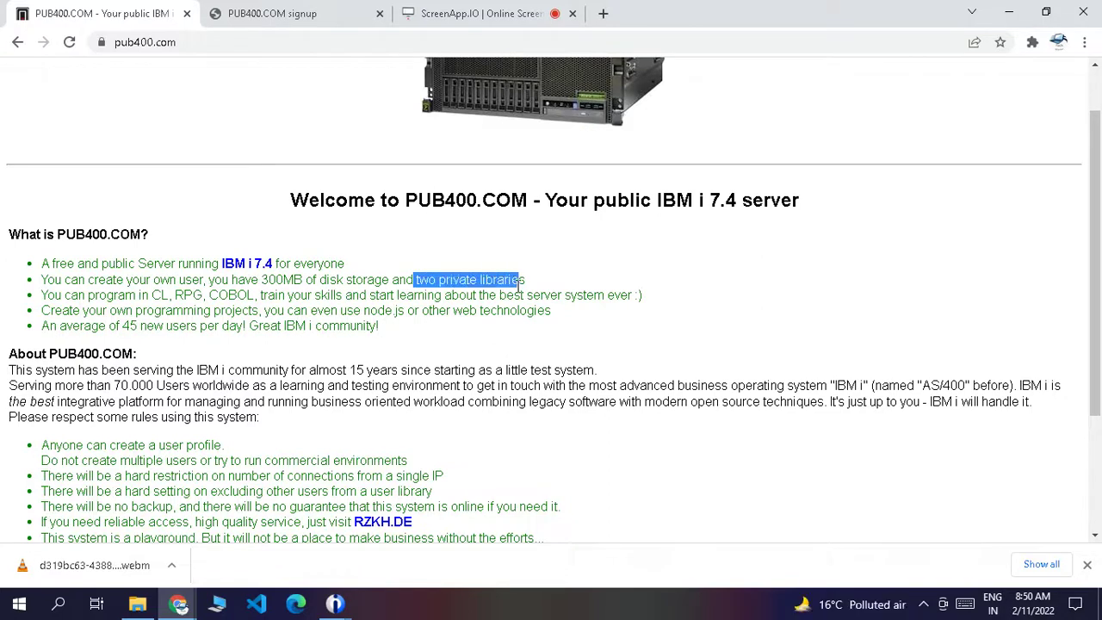
click(117, 308)
drag(150, 296, 271, 296)
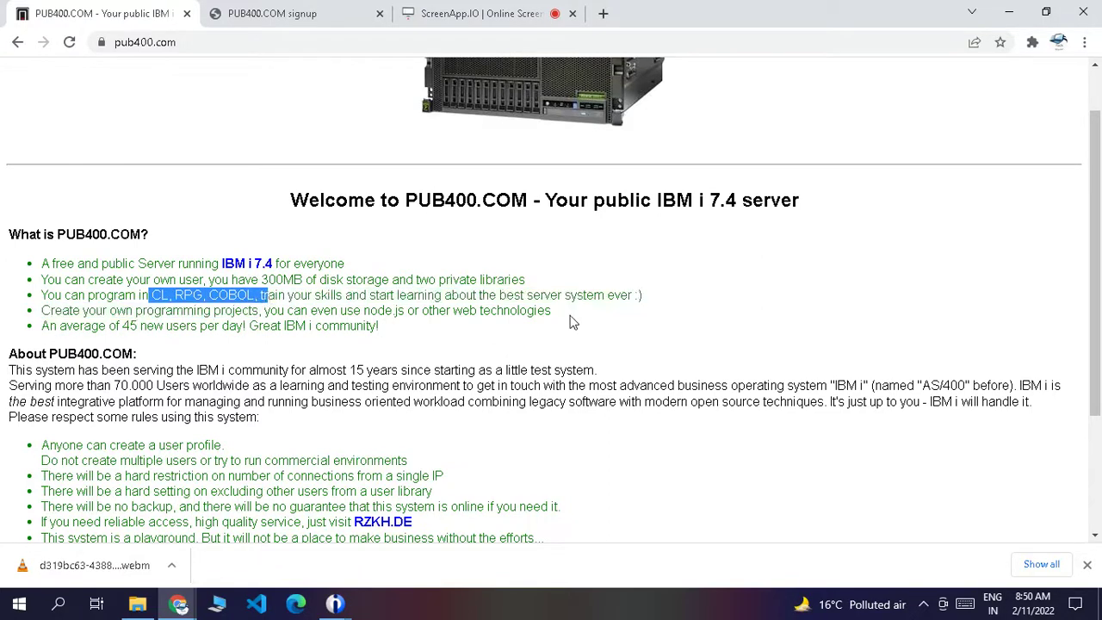
Scroll to the sign-up links and bring up the PUB400.COM signup tab.
drag(1101, 312, 1100, 326)
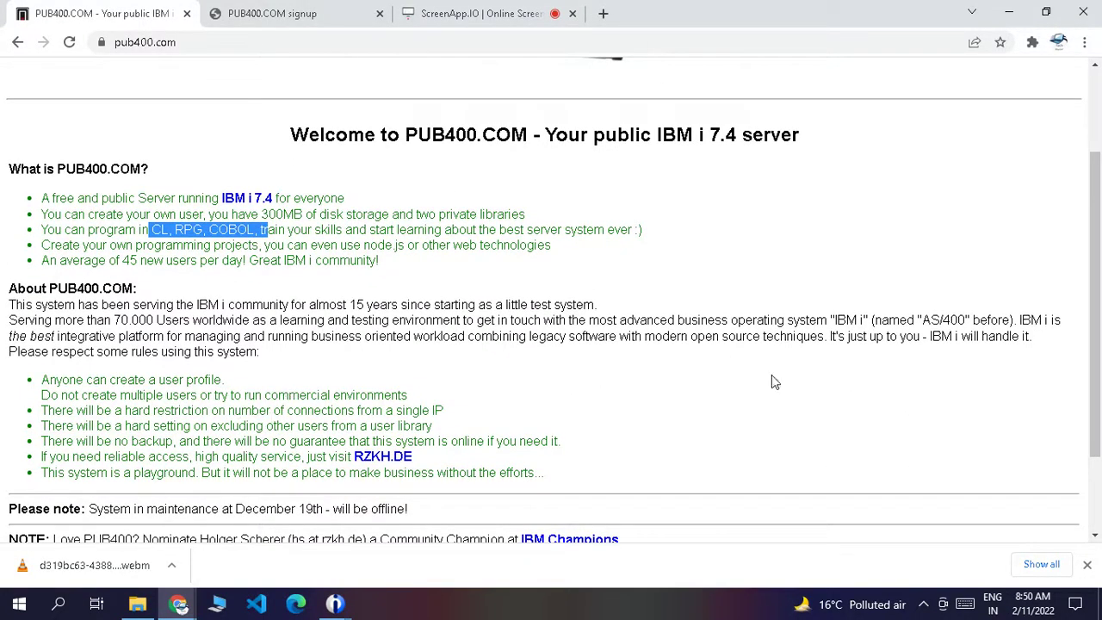
drag(1098, 284, 1094, 343)
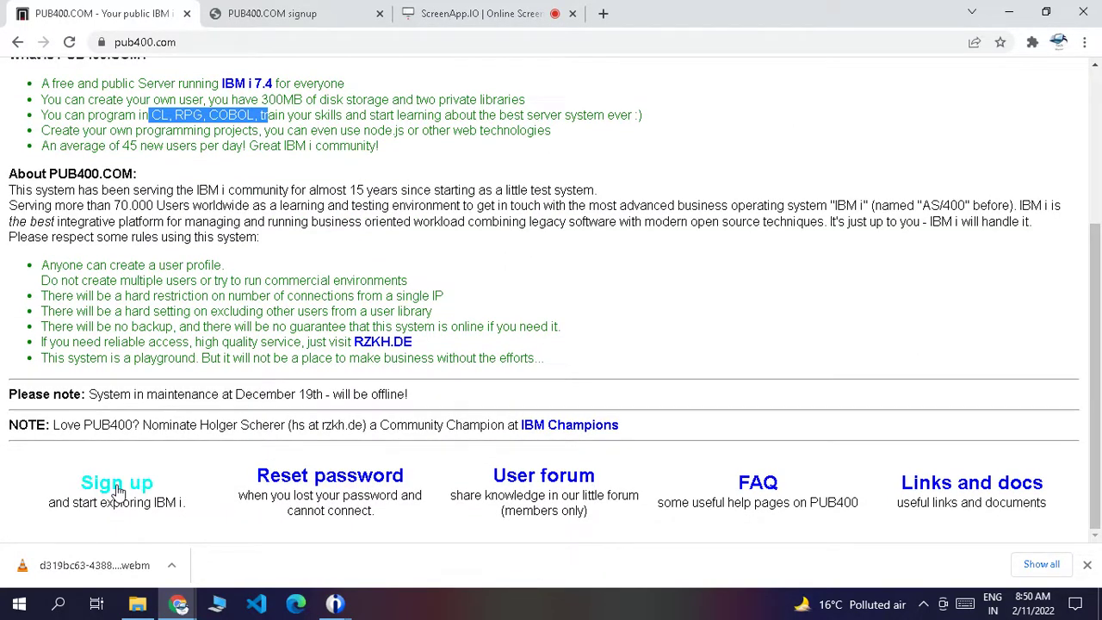
click(288, 12)
Scroll down through the Request a new user profile signup form.
drag(1096, 327, 1100, 168)
scroll(601, 332, down, 2)
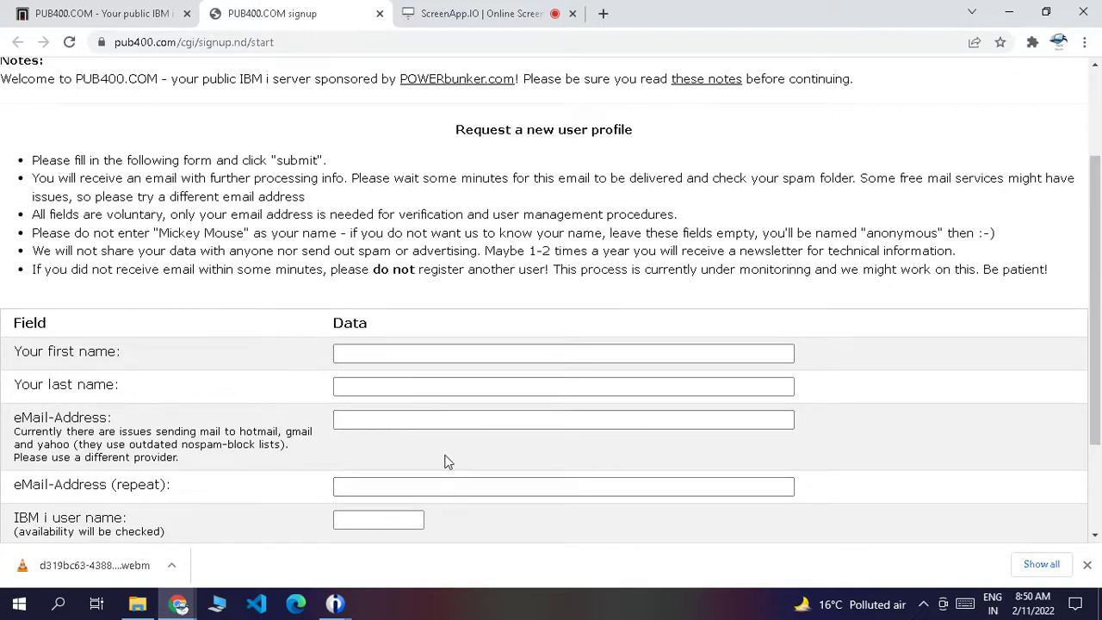
scroll(1097, 319, down, 1)
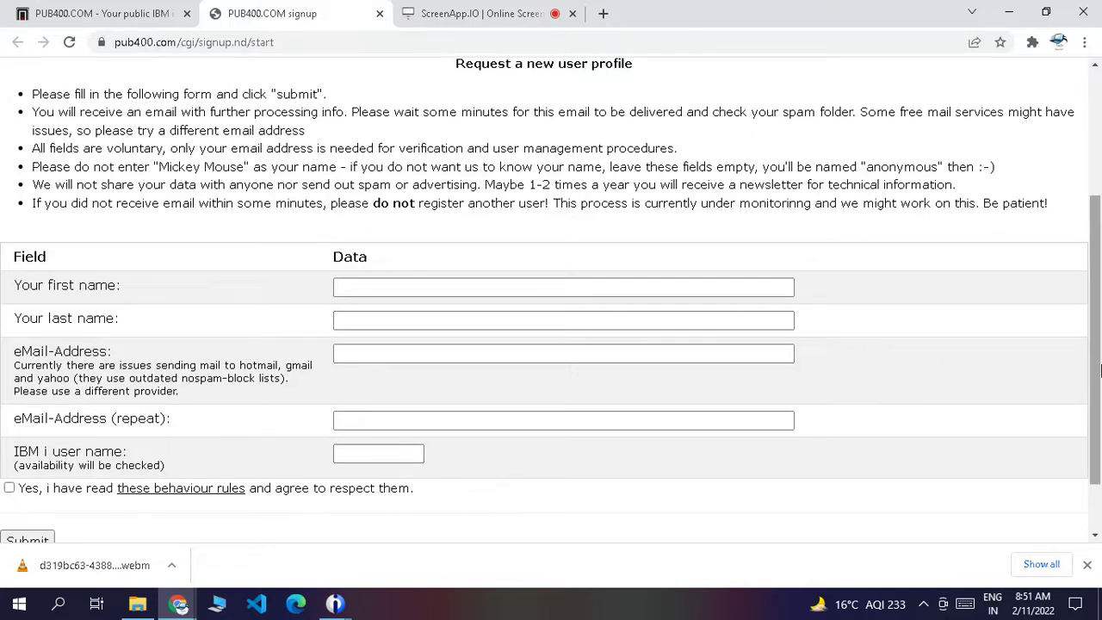
scroll(1100, 434, down, 2)
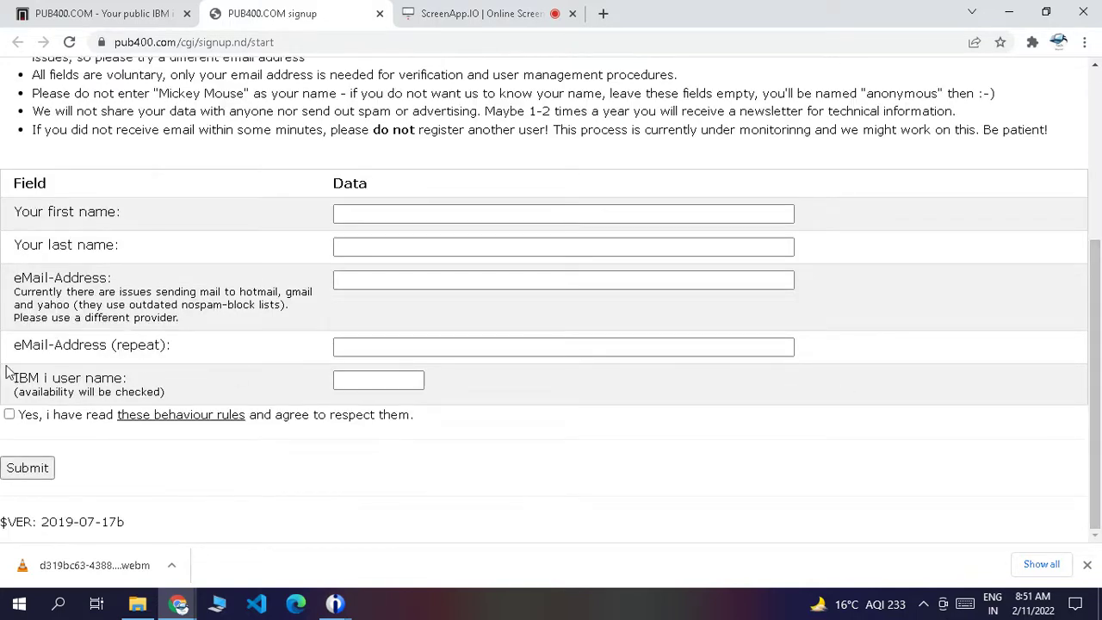
Tick and untick the behaviour-rules checkbox, scroll back up, and minimise Chrome.
click(8, 418)
click(8, 417)
drag(1096, 415, 1100, 249)
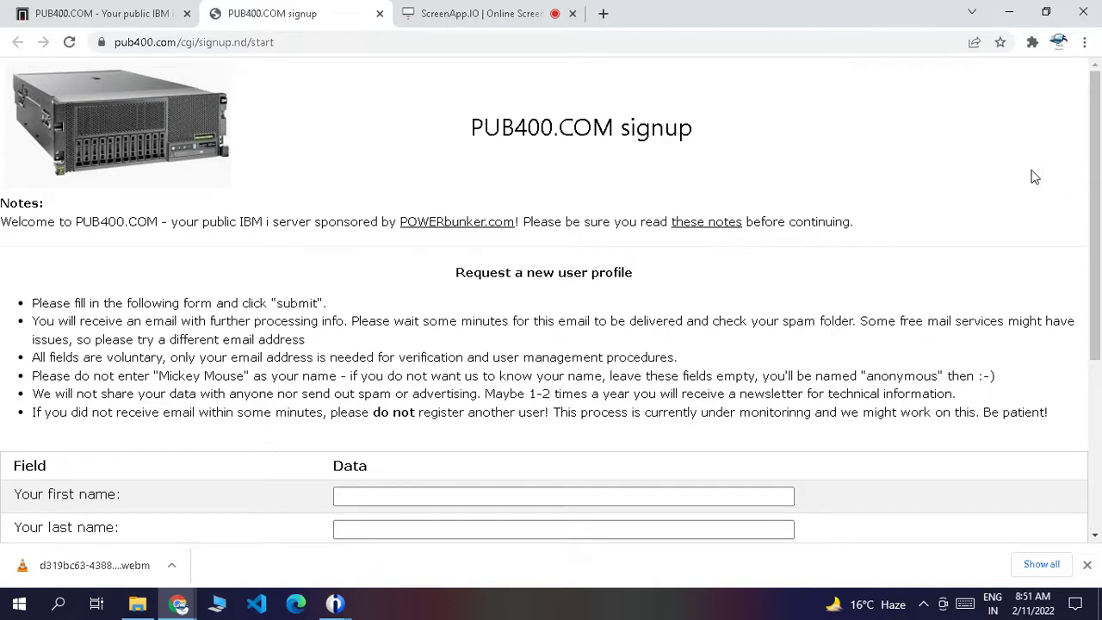
click(1007, 8)
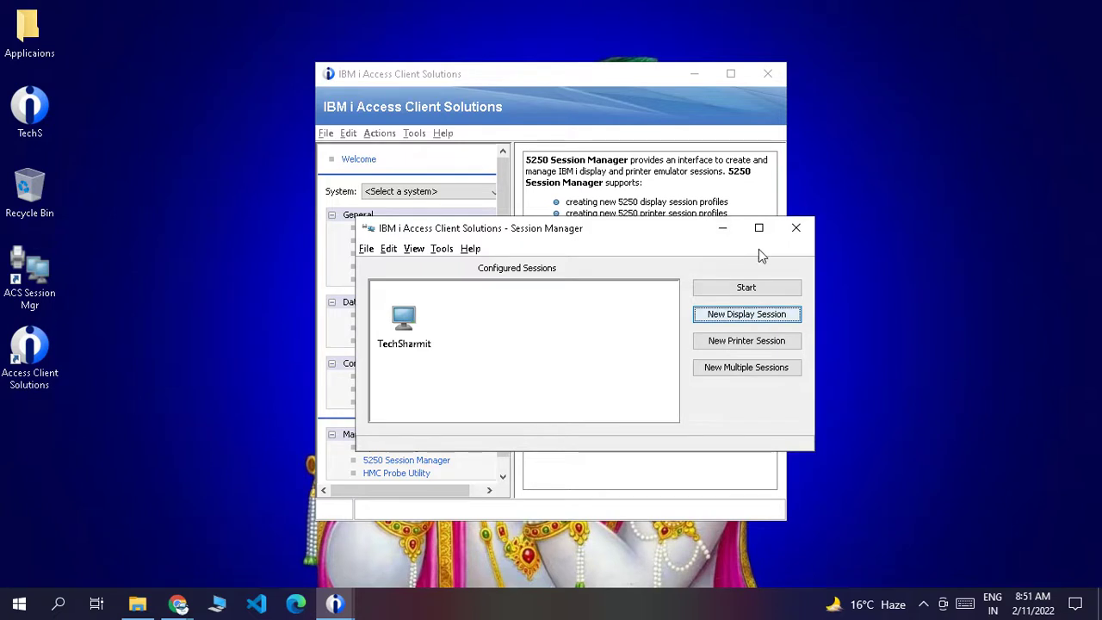
Start a new display session with destination pub400.com and screen size 27x132.
click(759, 315)
click(626, 176)
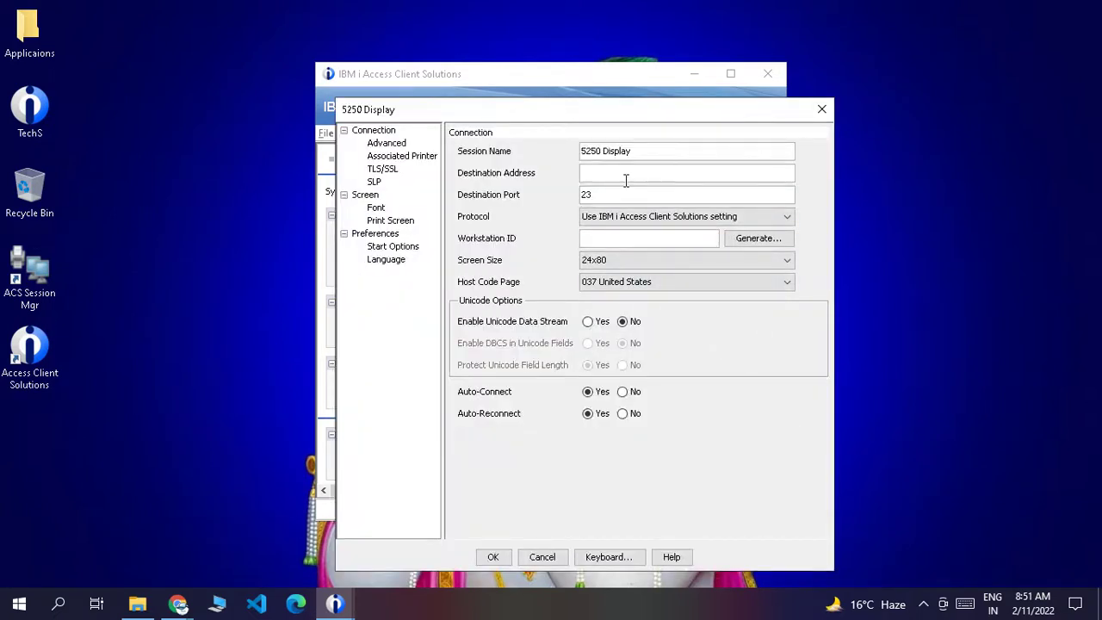
text(pub400.com)
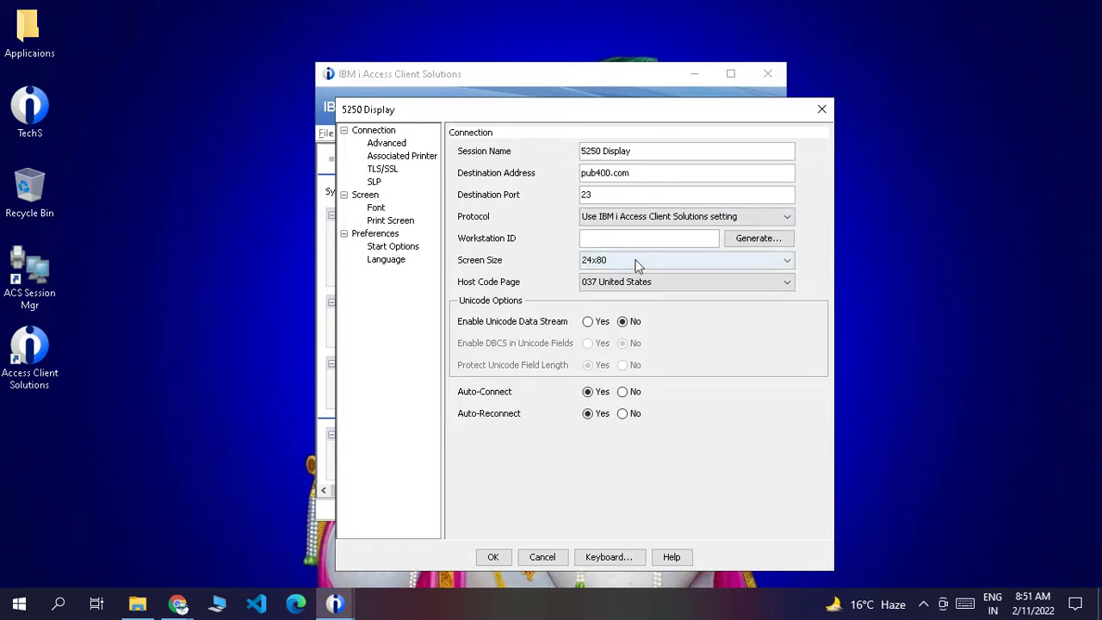
click(637, 263)
click(626, 290)
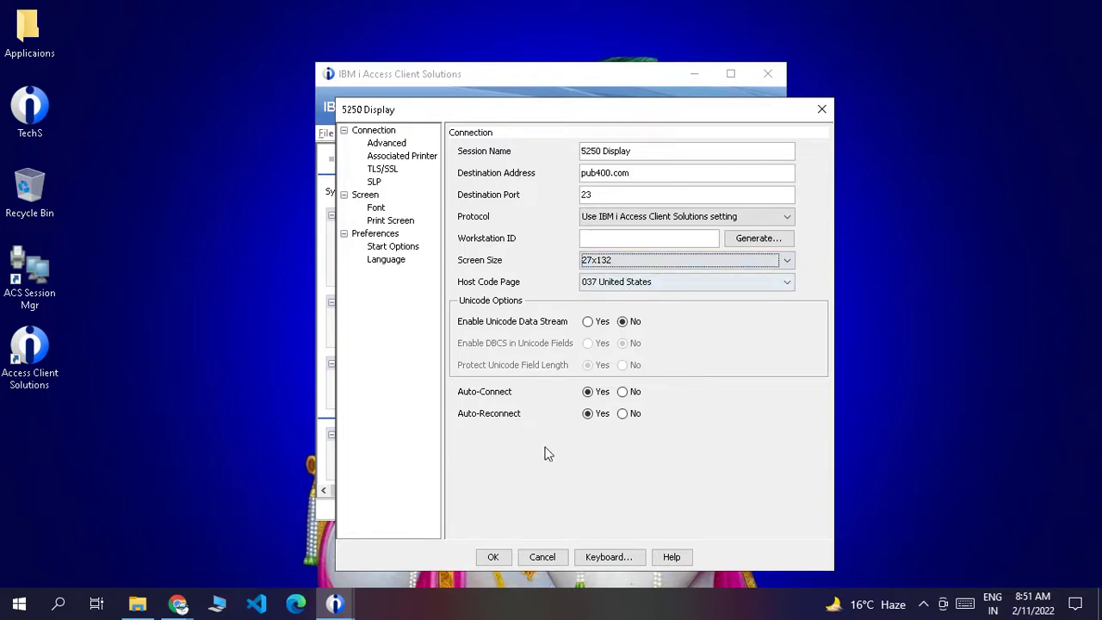
click(503, 558)
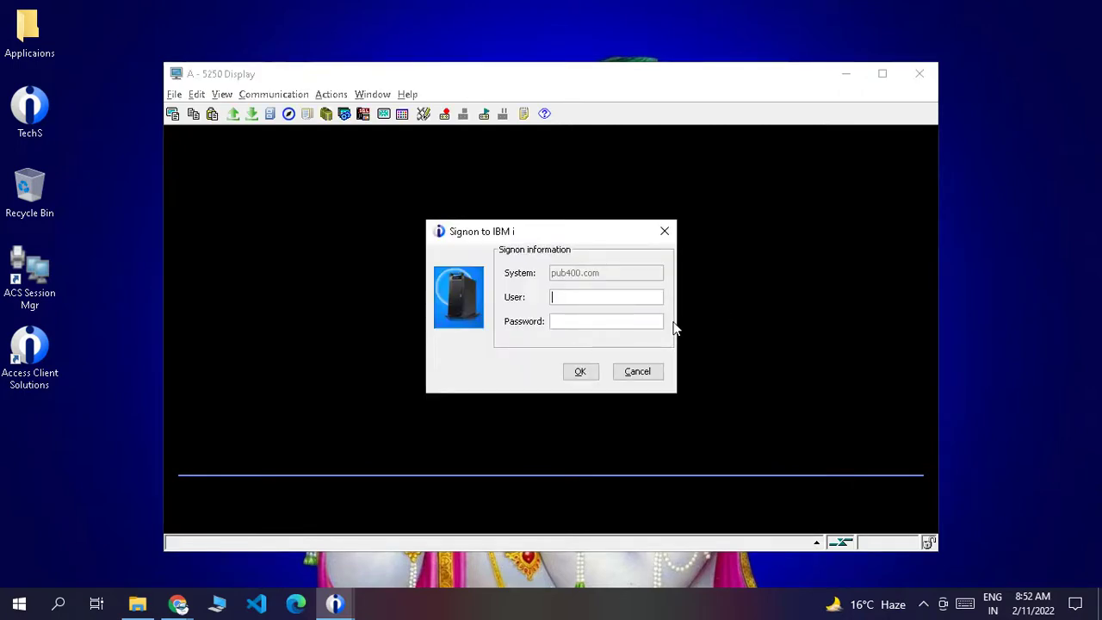
Enter the user name and password in the Signon to IBM i dialog and submit them.
text(sharmit)
key(Tab)
text(********)
click(580, 372)
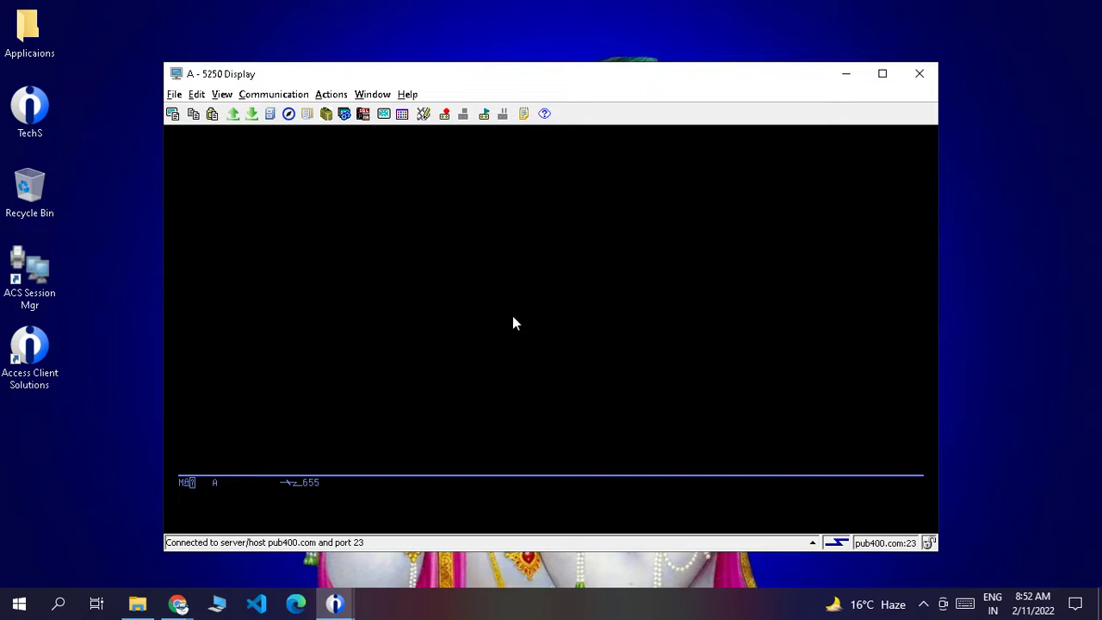
Enter the user name and password on the 5250 sign-on screen, retyping the password after the error.
text(SHARMIT)
key(Tab)
text(******)
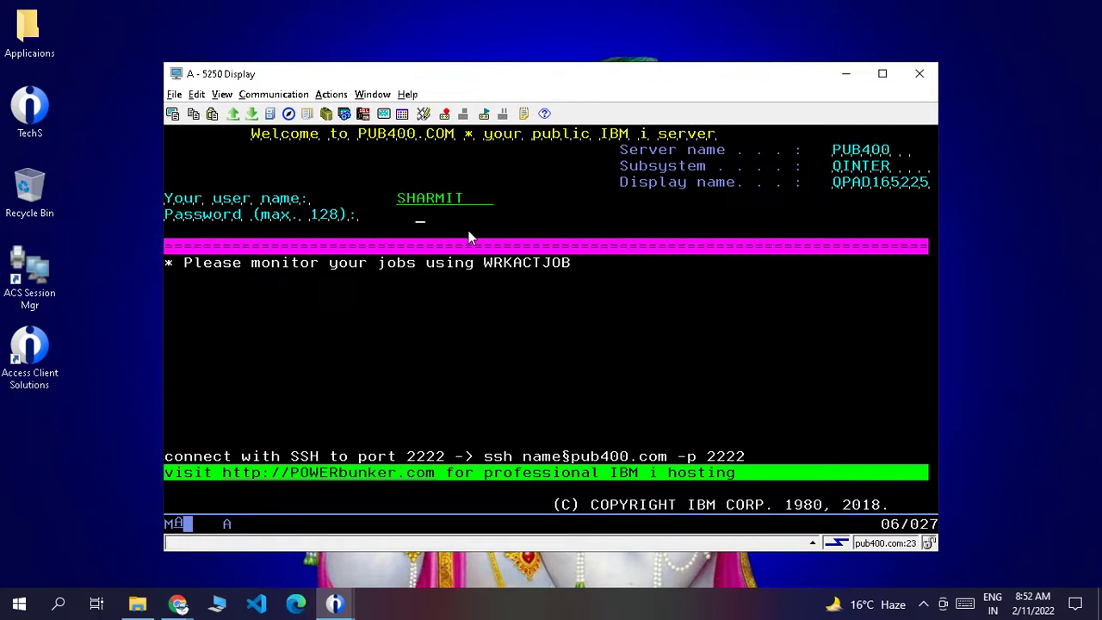
key(Return)
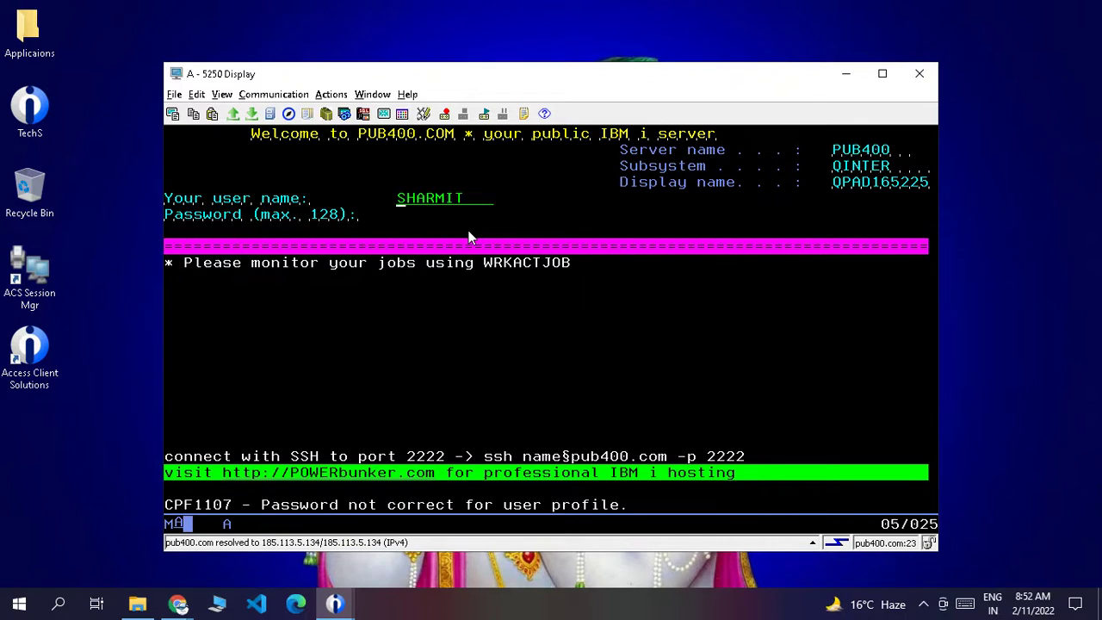
text(******)
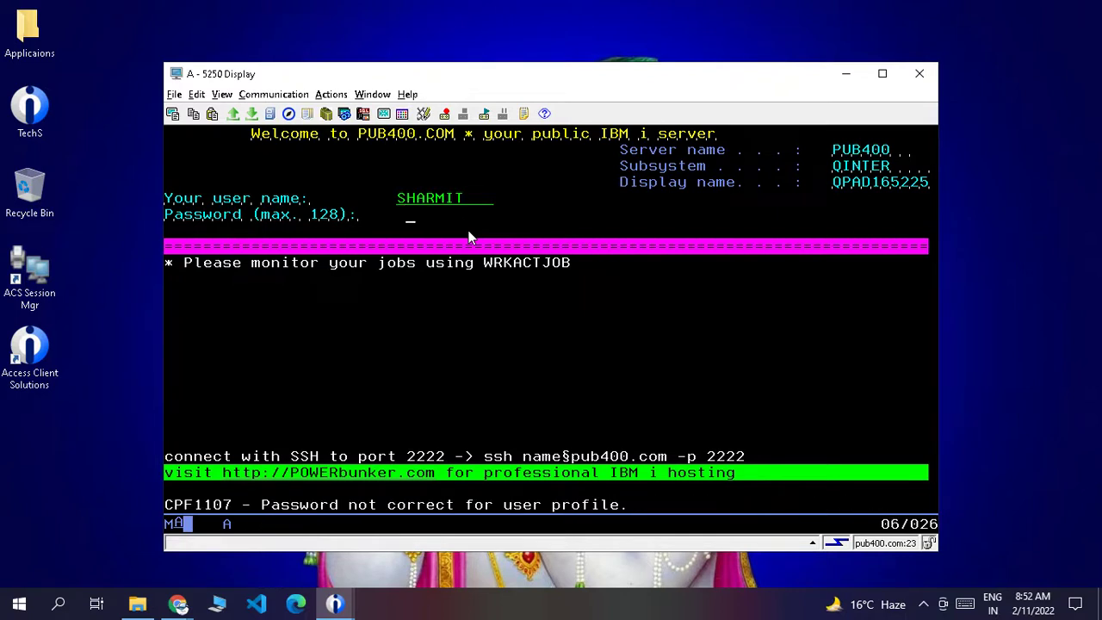
key(Return)
Re-enter the corrected password to sign on to PUB400 and reach the IBM i Main Menu.
key(Right)
key(Right)
key(Right)
key(Right)
key(Right)
key(Tab)
text(******)
key(Return)
key(Tab)
text(********)
key(Return)
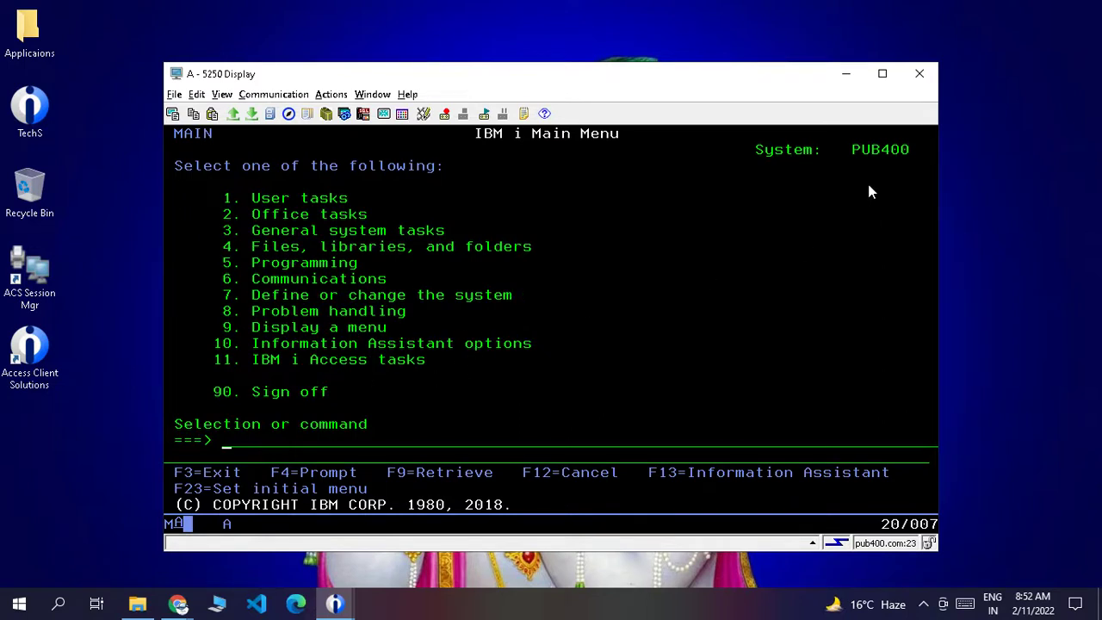
drag(854, 148, 923, 162)
click(770, 197)
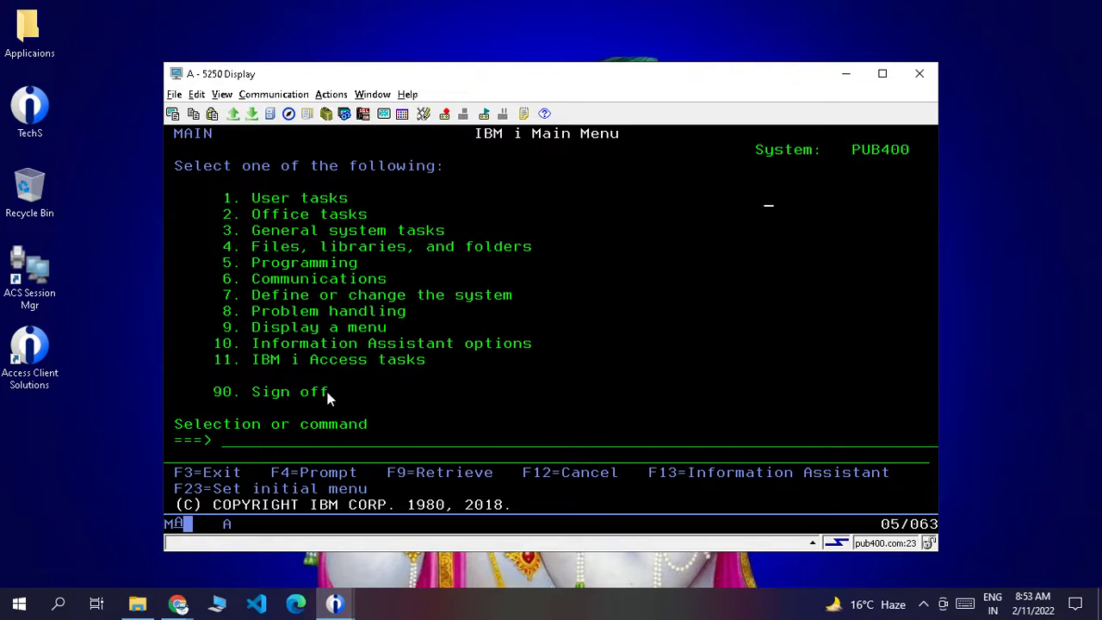